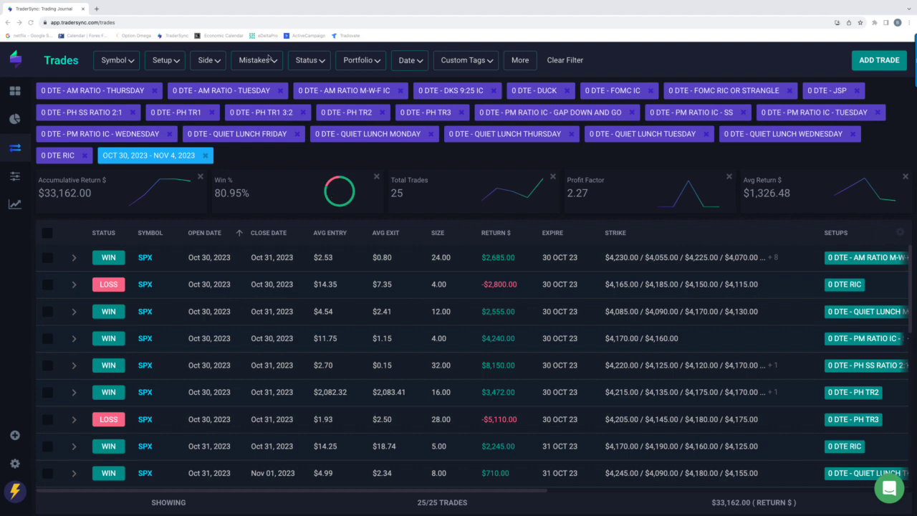
Step: Take the browser out of full screen, reposition it, then return it to full screen
mouse_move(81, 4)
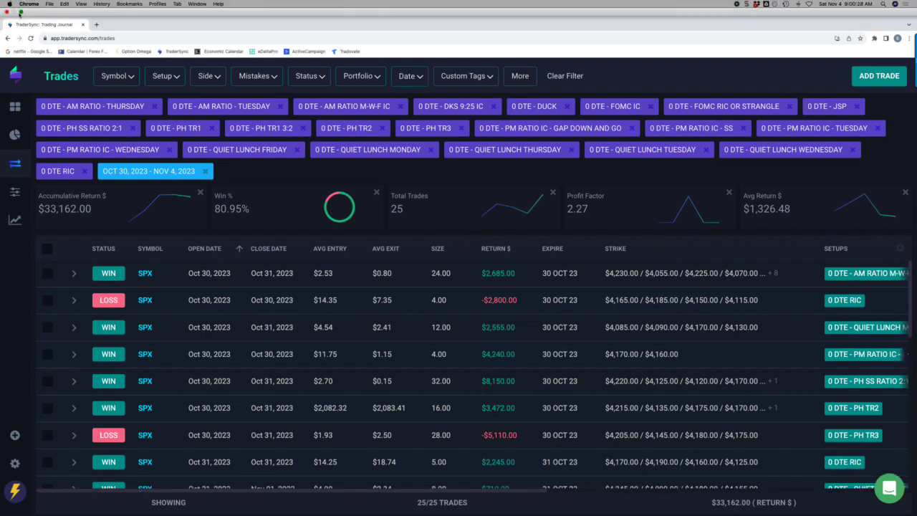
click(21, 13)
drag(204, 70, 194, 51)
click(43, 52)
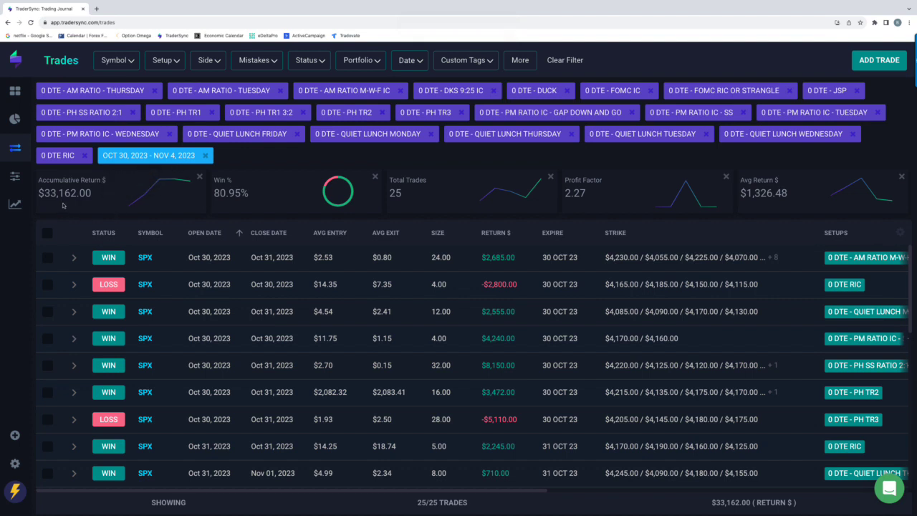
Step: Clear all setups and filter by the three 0 DTE AM RATIO setups (THURSDAY, TUESDAY, M-W-F IC)
click(179, 61)
click(157, 84)
click(157, 84)
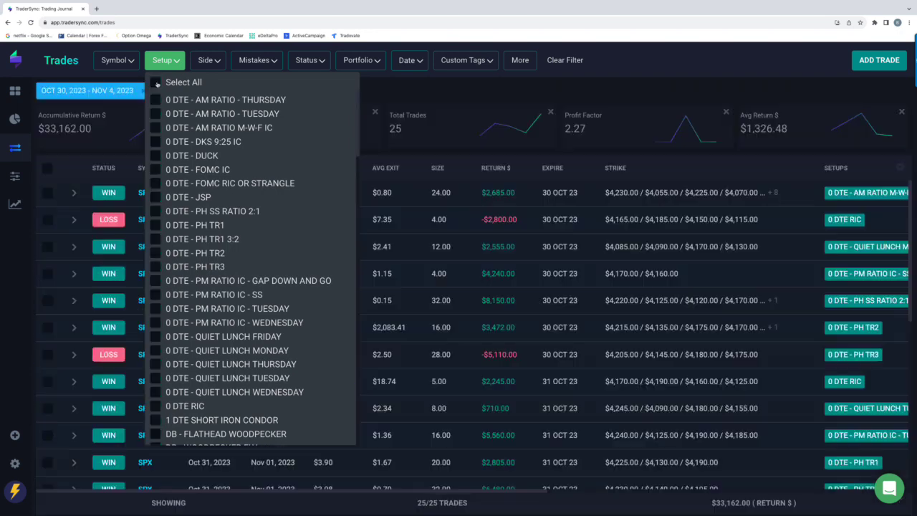
click(155, 100)
click(155, 114)
click(156, 128)
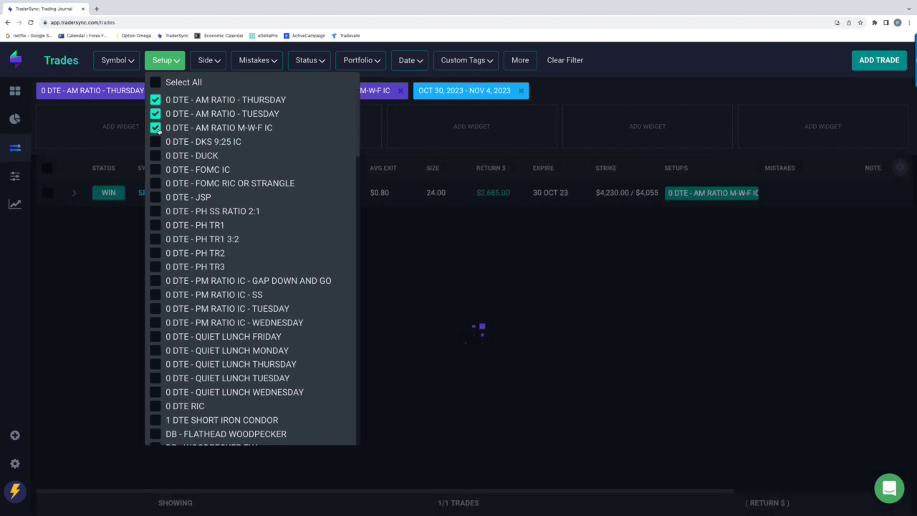
click(456, 276)
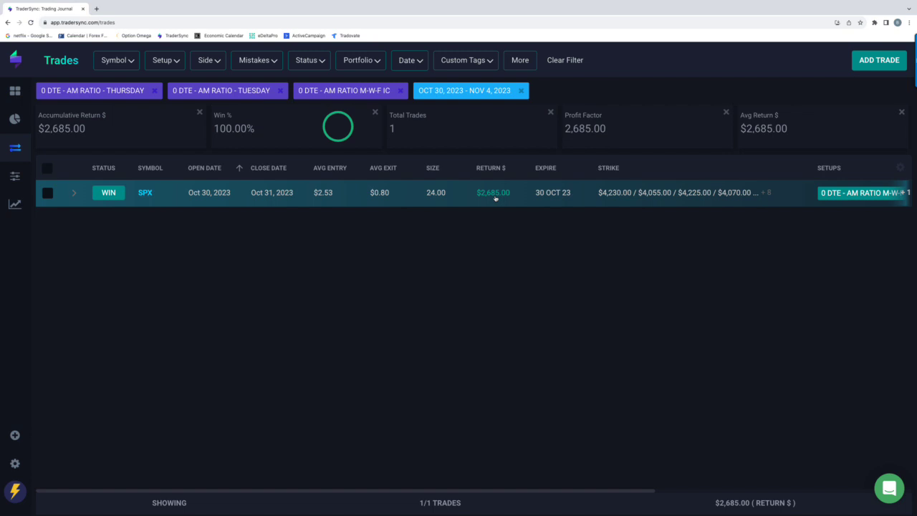
Step: Replace the three AM RATIO setups with the 0 DTE DKS 9:25 IC setup
click(165, 60)
click(156, 102)
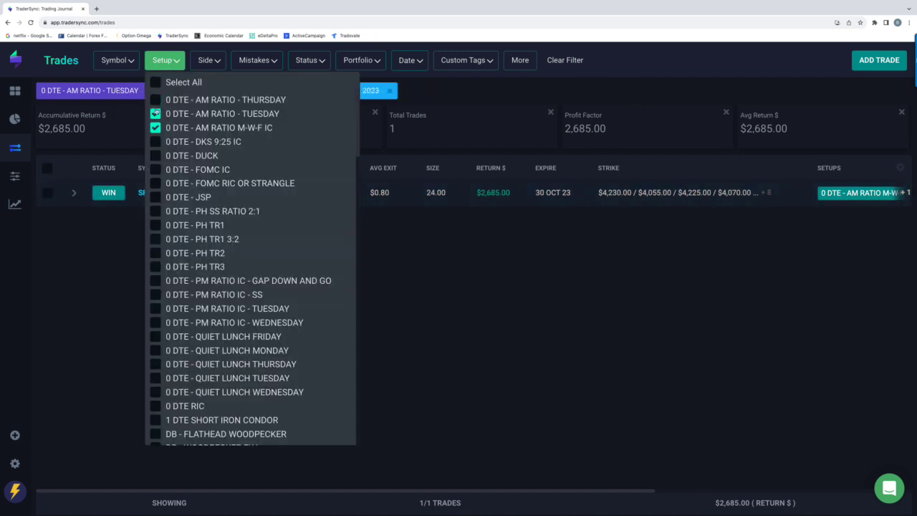
click(157, 115)
click(156, 129)
click(156, 143)
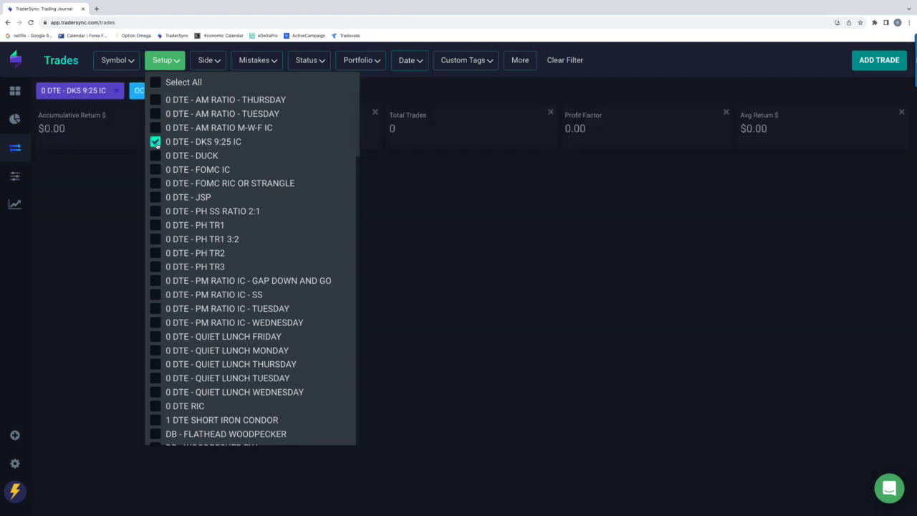
Step: Swap DKS for DUCK briefly, then settle on FOMC IC and FOMC RIC OR STRANGLE
click(156, 143)
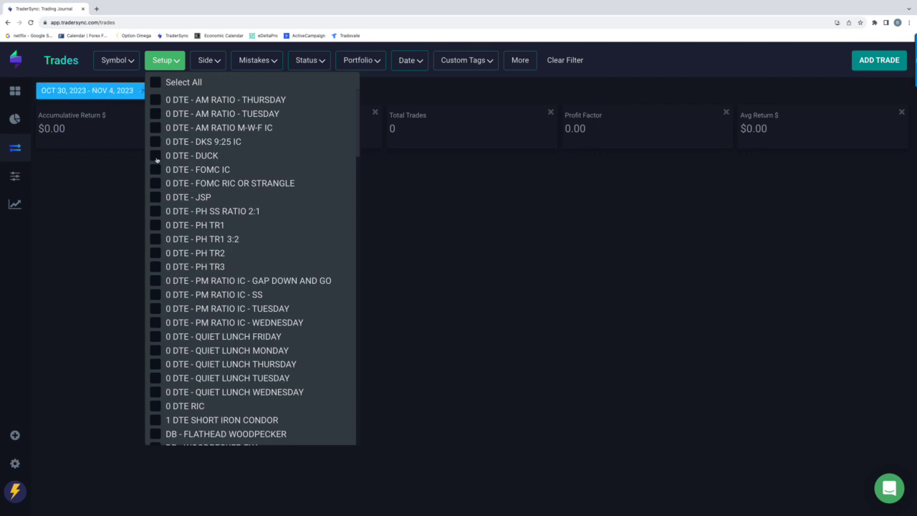
click(156, 156)
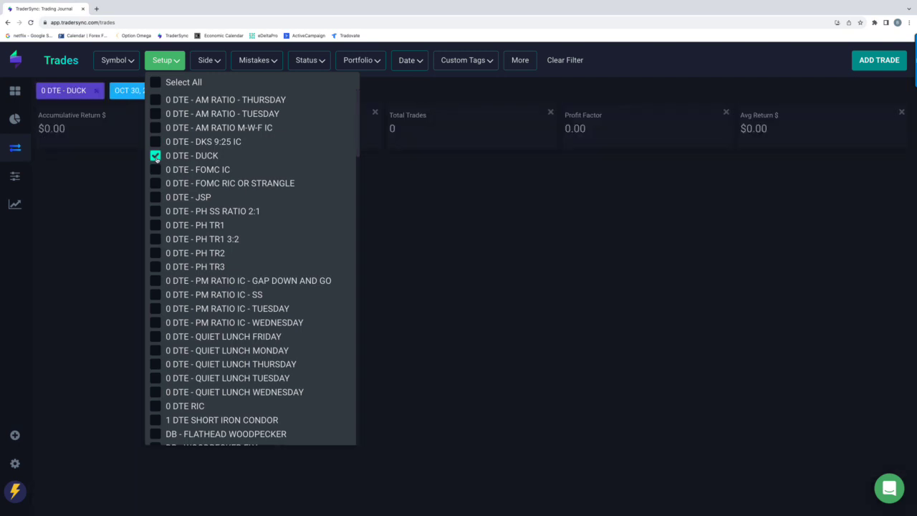
click(156, 156)
click(156, 170)
click(156, 184)
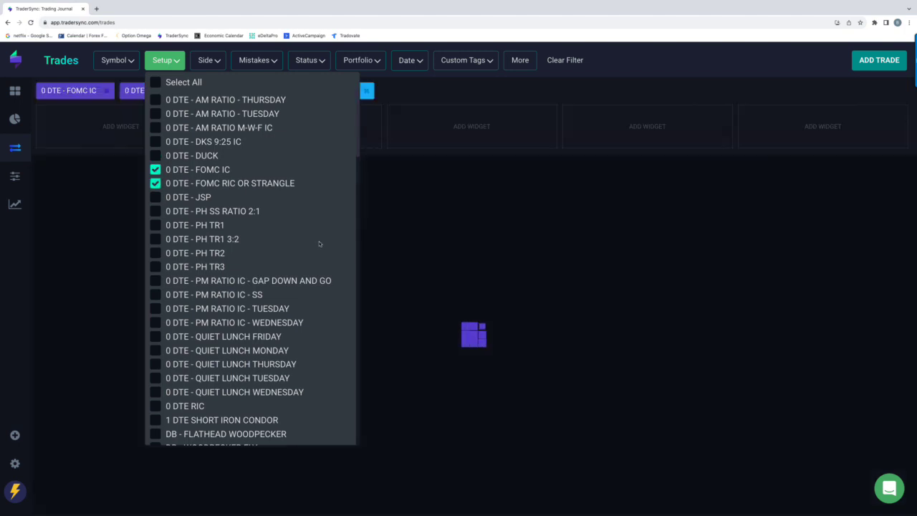
click(484, 345)
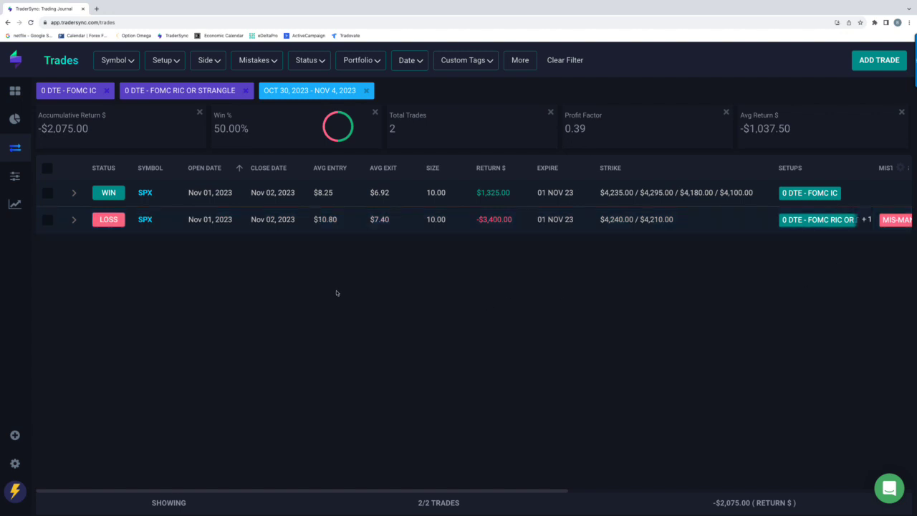
Step: Remove both FOMC setups from the filter and briefly try the 0 DTE JSP setup
click(163, 65)
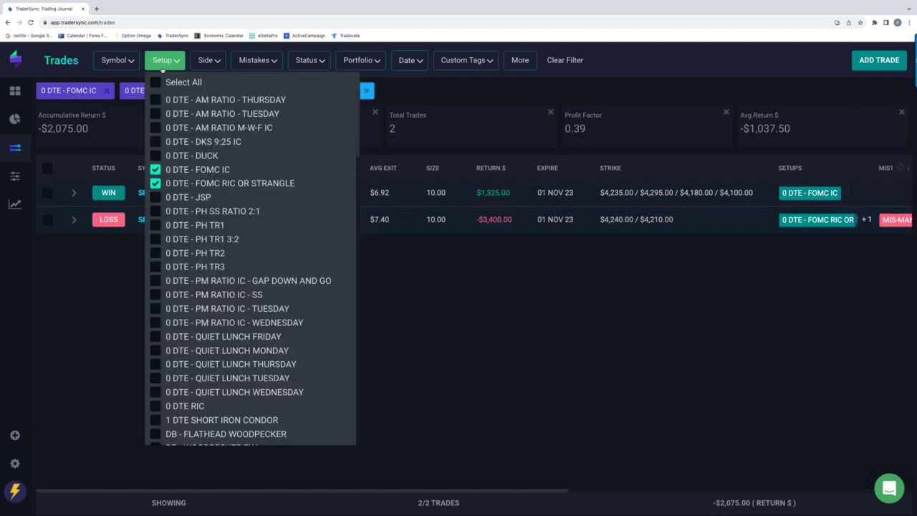
click(155, 170)
click(156, 185)
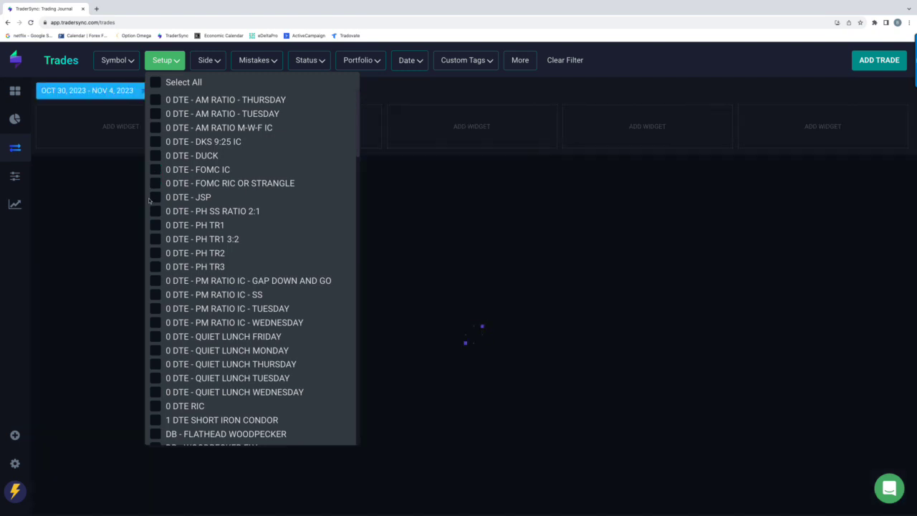
click(154, 197)
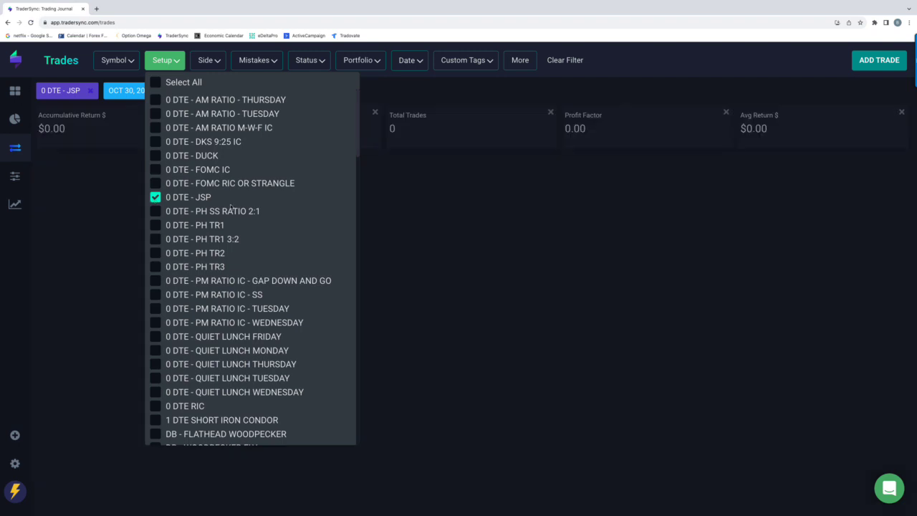
click(155, 198)
Step: Filter by PH SS RATIO 2:1, PH TR1, PH TR1 3:2, PH TR2 and PH TR3
click(155, 211)
click(155, 225)
click(156, 239)
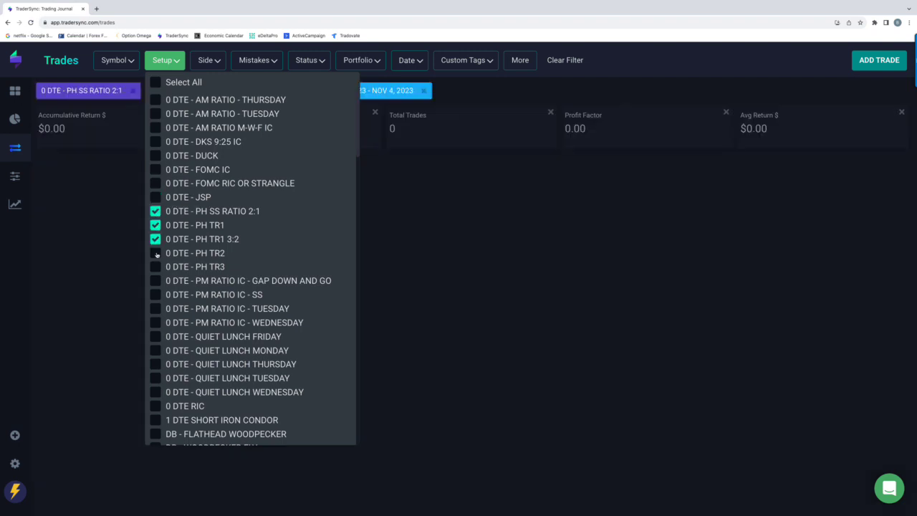
click(155, 252)
click(156, 266)
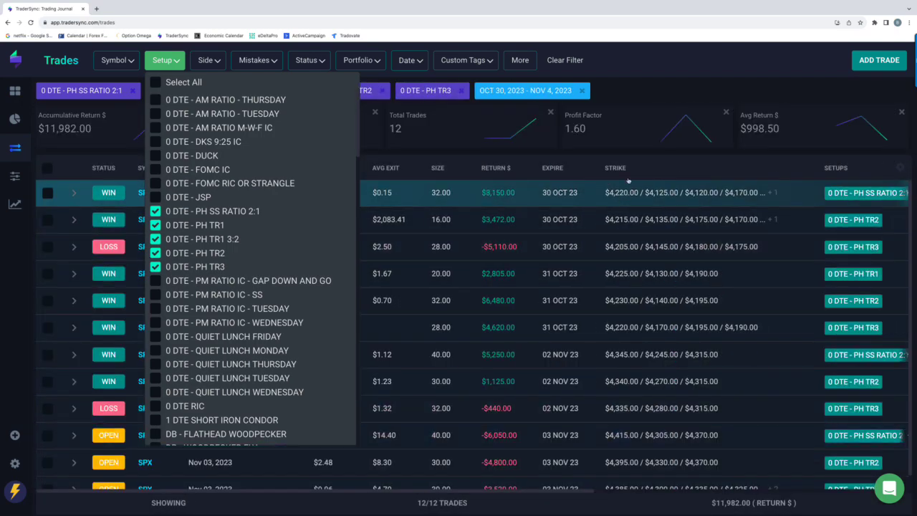
click(639, 97)
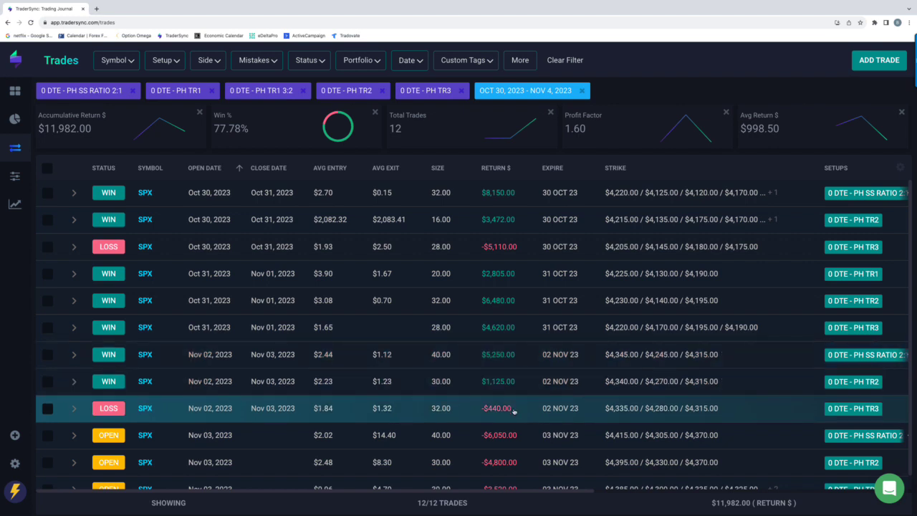
scroll(513, 411, down, 1)
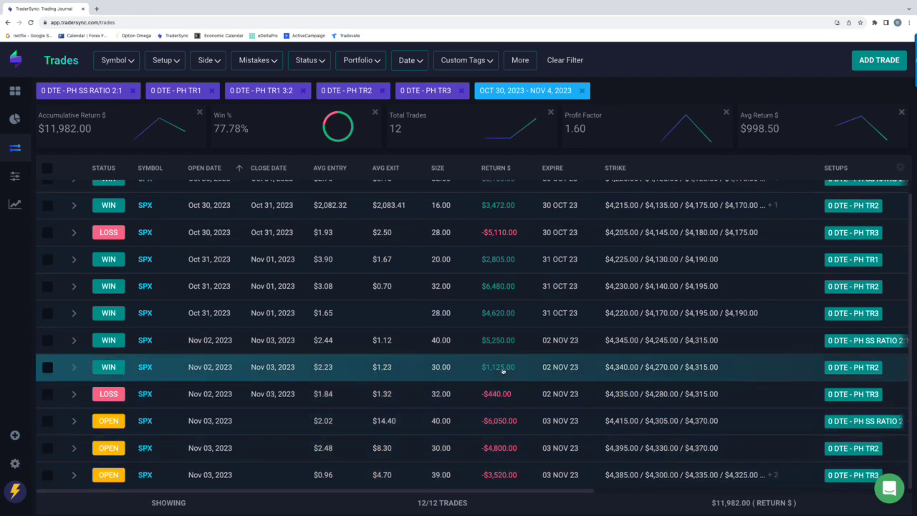
mouse_move(166, 144)
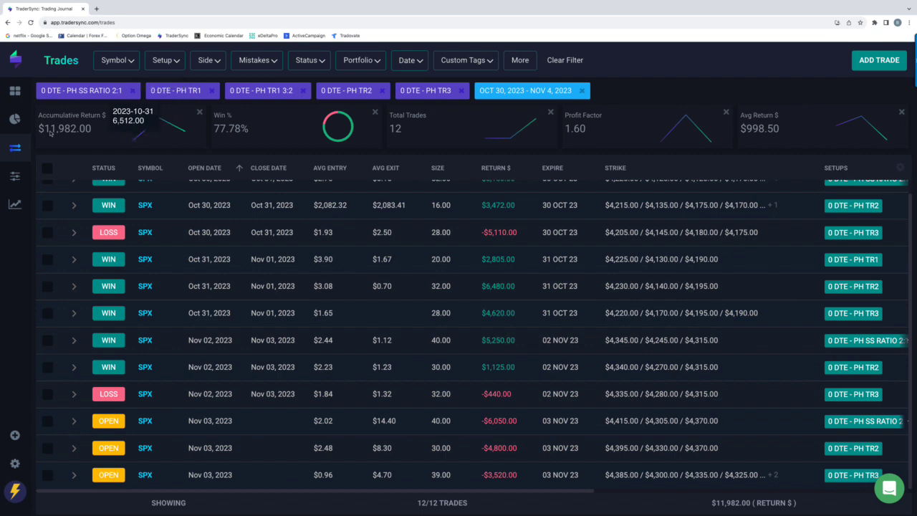
Step: Replace the five PH setups with PM Ratio IC GAP DOWN AND GO, SS, TUESDAY and WEDNESDAY
click(175, 64)
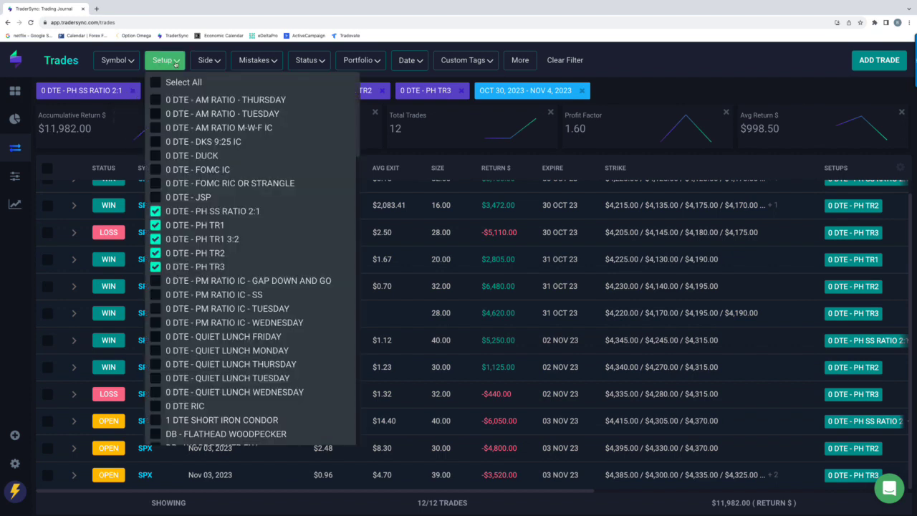
click(155, 212)
click(155, 225)
click(155, 238)
click(155, 252)
click(155, 267)
click(155, 280)
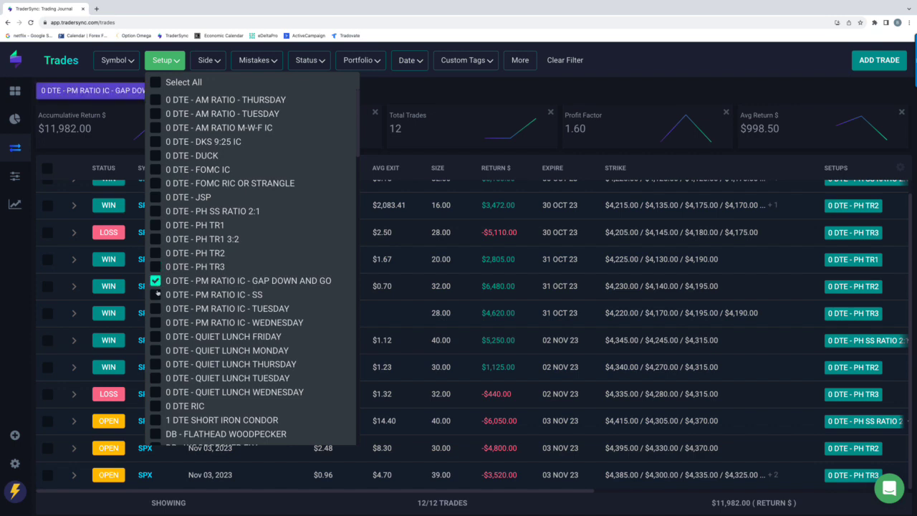
click(155, 295)
click(154, 309)
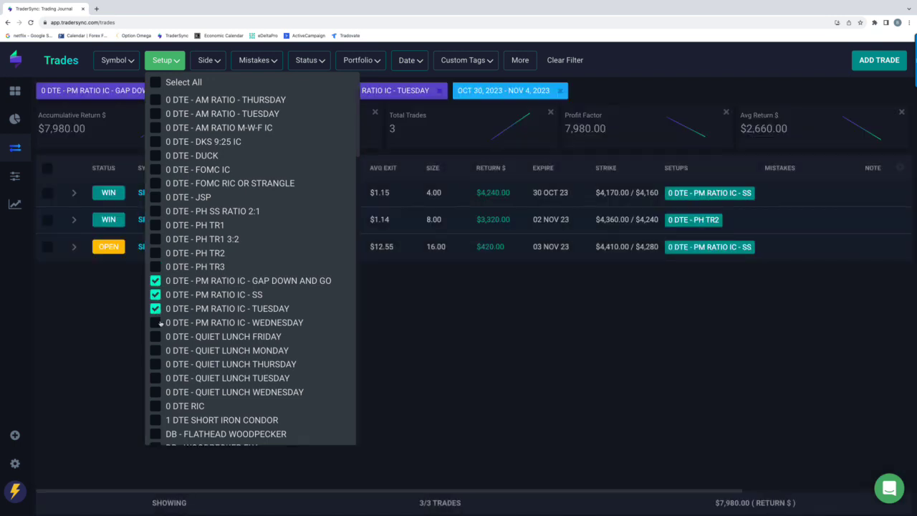
click(156, 322)
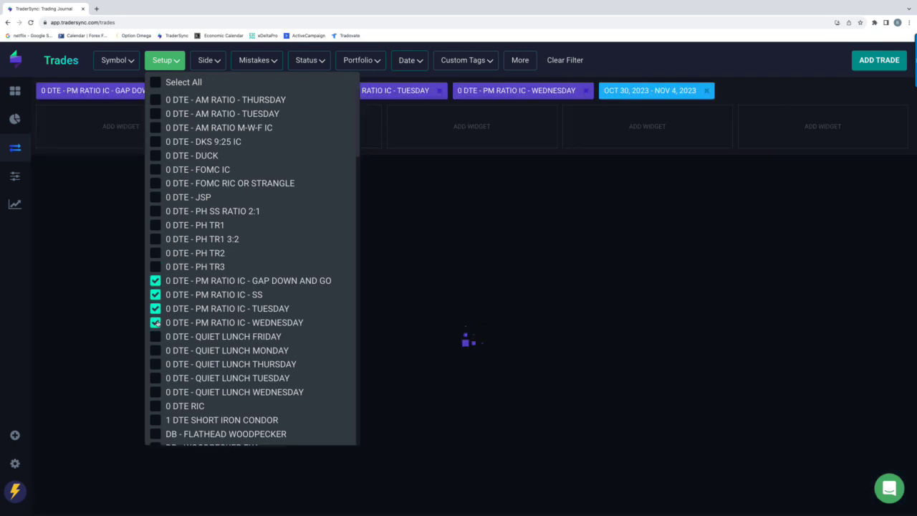
click(479, 378)
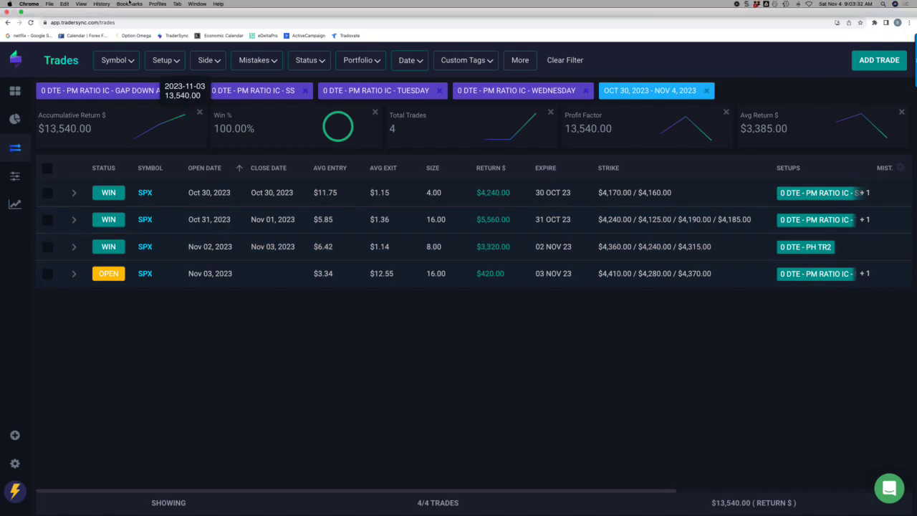
click(21, 12)
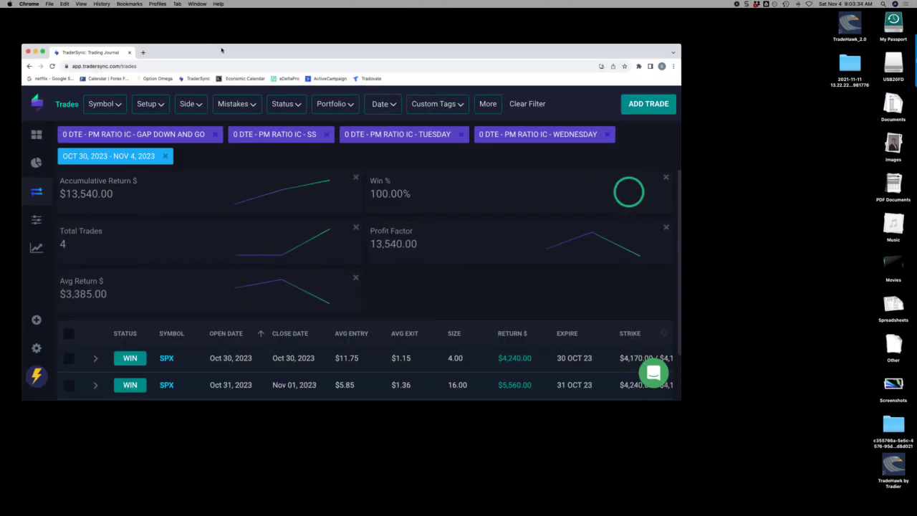
drag(221, 51, 218, 29)
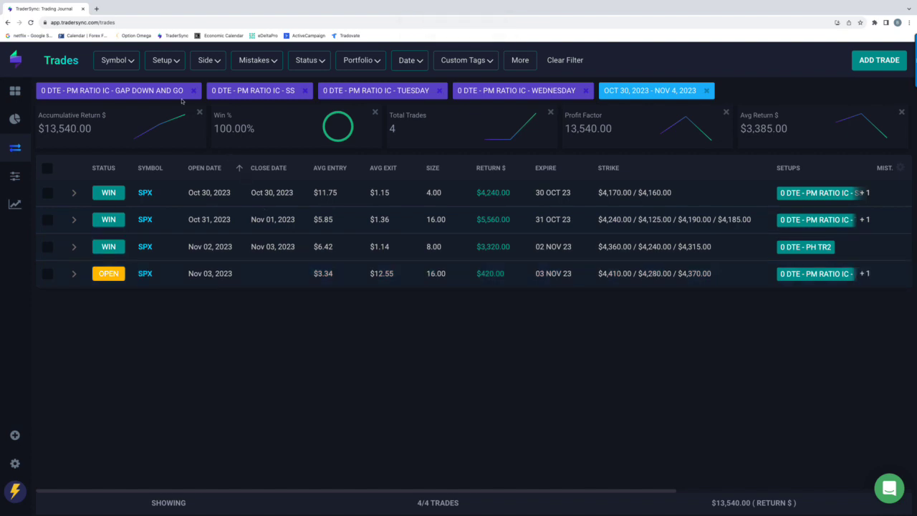
Step: Remove the four PM Ratio IC setups from the setup filter
click(172, 63)
click(156, 294)
click(155, 280)
click(155, 308)
click(156, 322)
Step: Filter by the QUIET LUNCH FRIDAY, MONDAY, THURSDAY, TUESDAY and WEDNESDAY setups
click(155, 336)
click(156, 351)
click(155, 364)
click(155, 378)
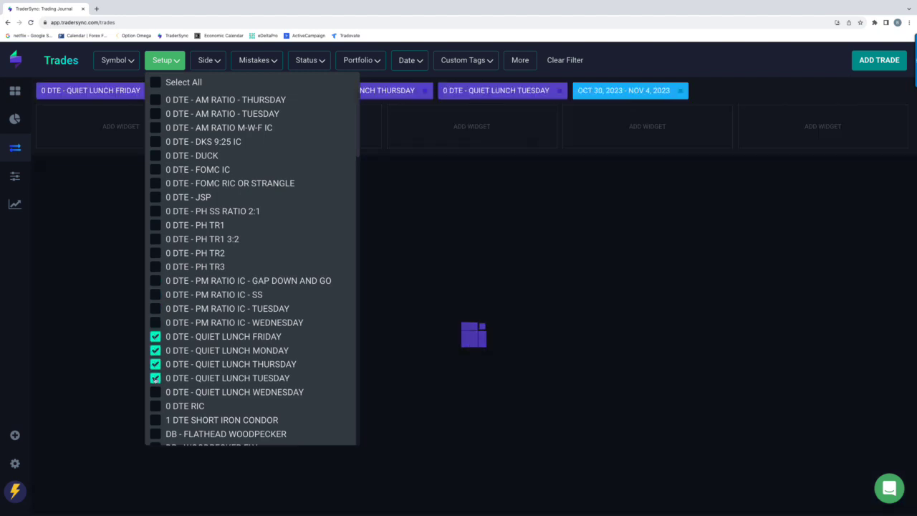
click(155, 392)
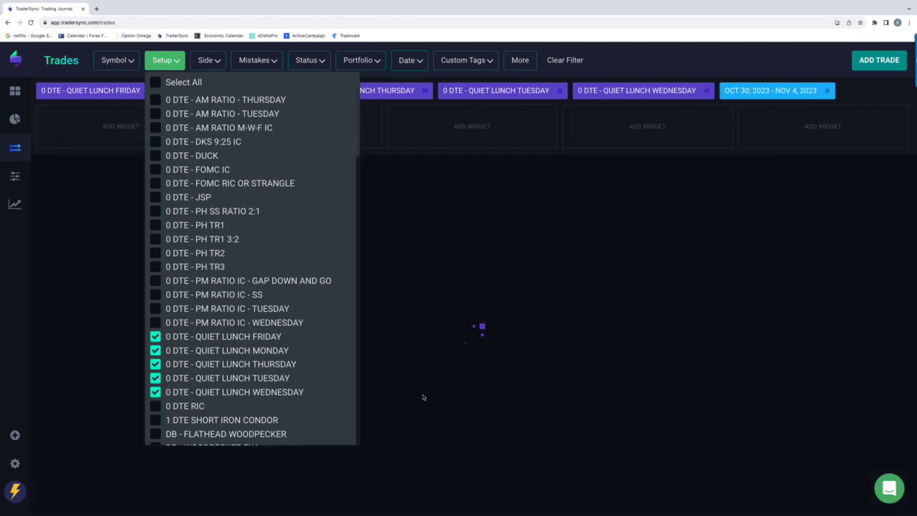
click(484, 400)
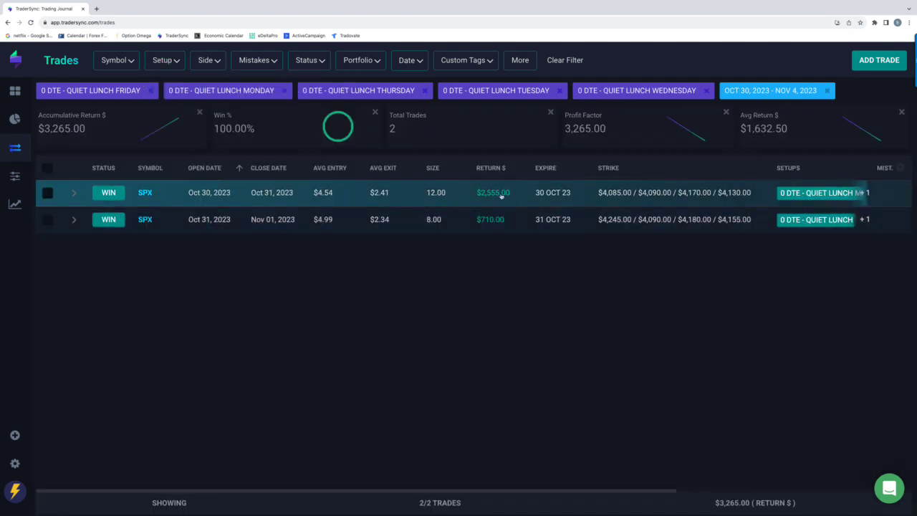
click(163, 60)
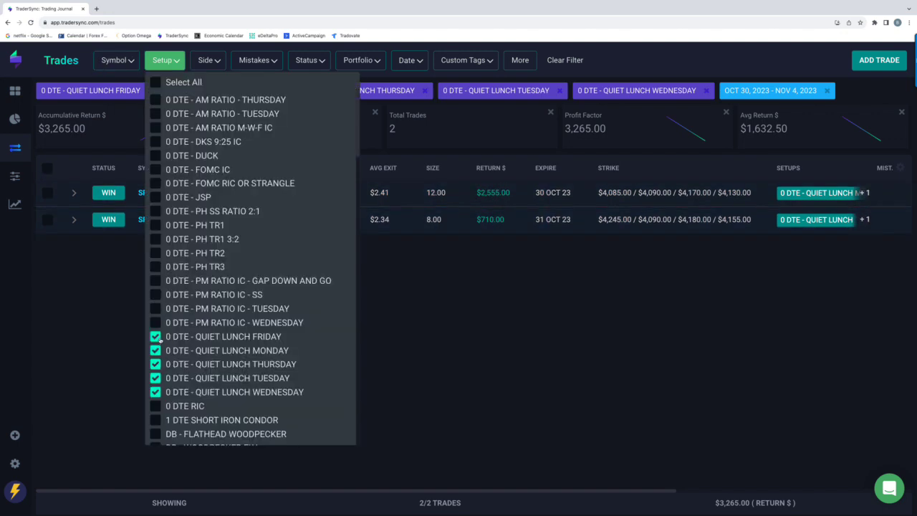
Step: Replace the five QUIET LUNCH setups with 0 DTE RIC as the only setup filter
click(155, 336)
click(155, 351)
click(155, 363)
click(155, 378)
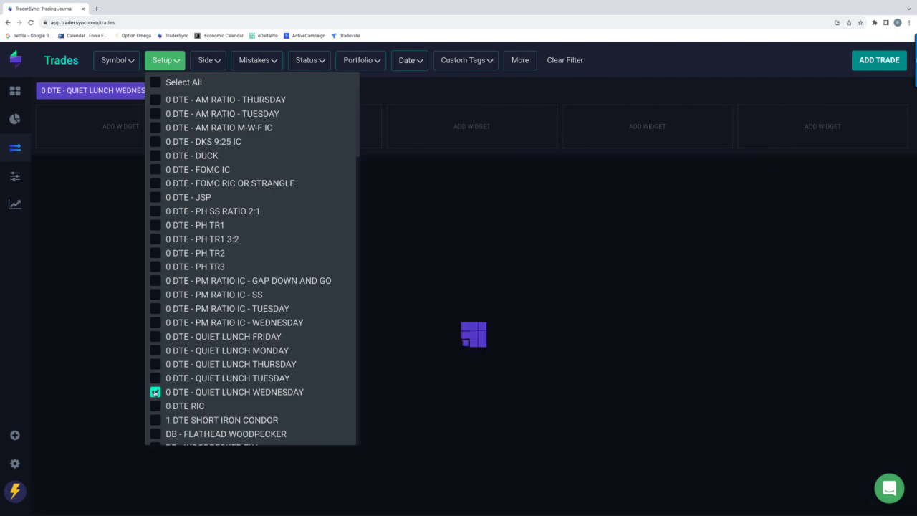
click(156, 392)
click(156, 405)
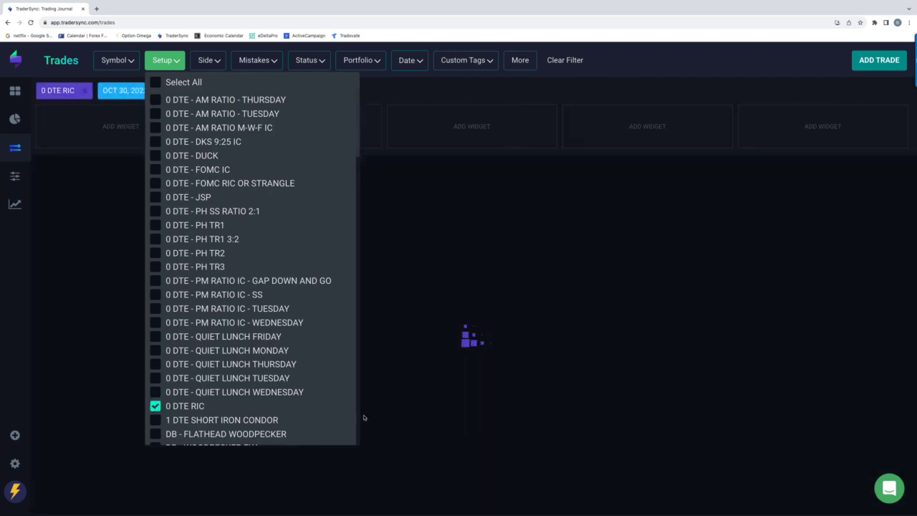
click(467, 434)
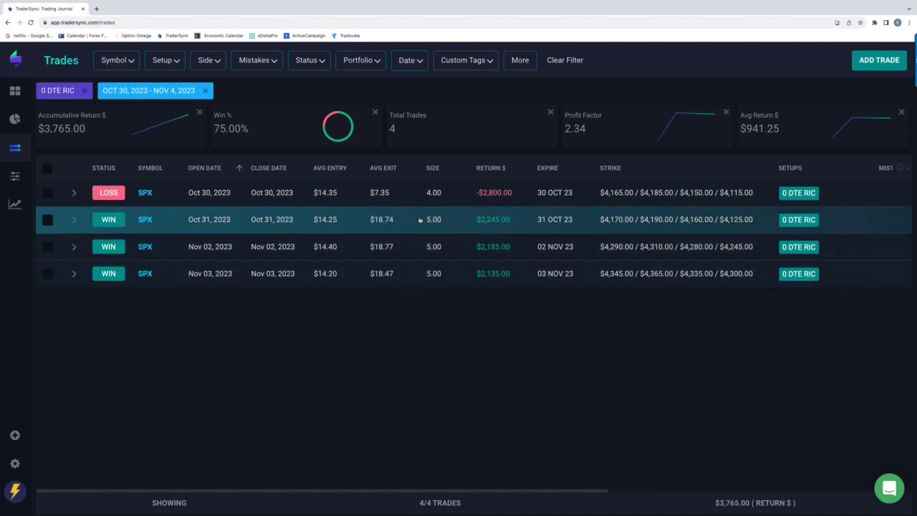
Step: Swap the 0 DTE RIC filter for the DB-TIME FLYS setup alone
click(164, 60)
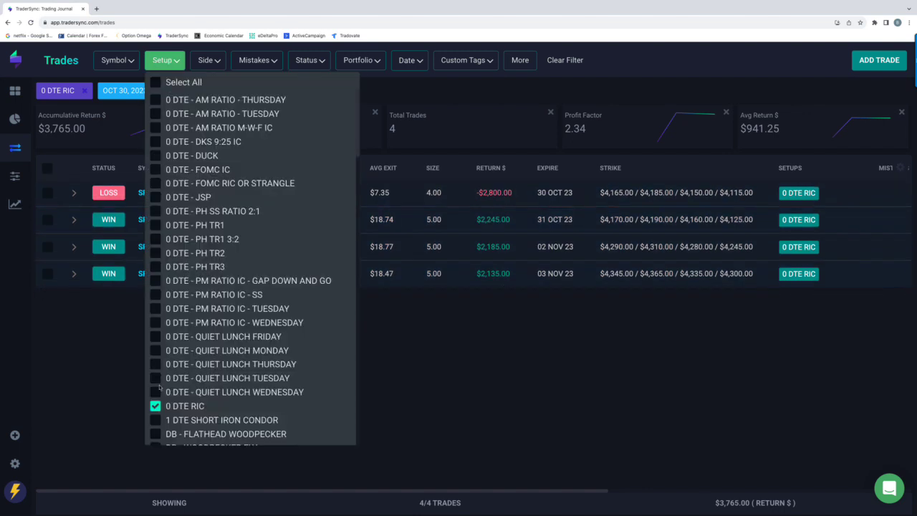
scroll(179, 361, down, 3)
scroll(181, 362, down, 1)
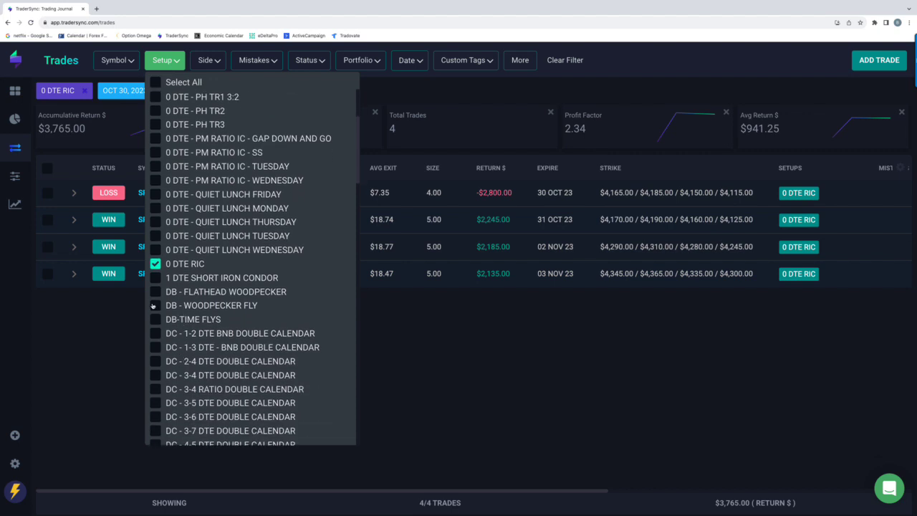
click(155, 264)
click(155, 320)
click(483, 440)
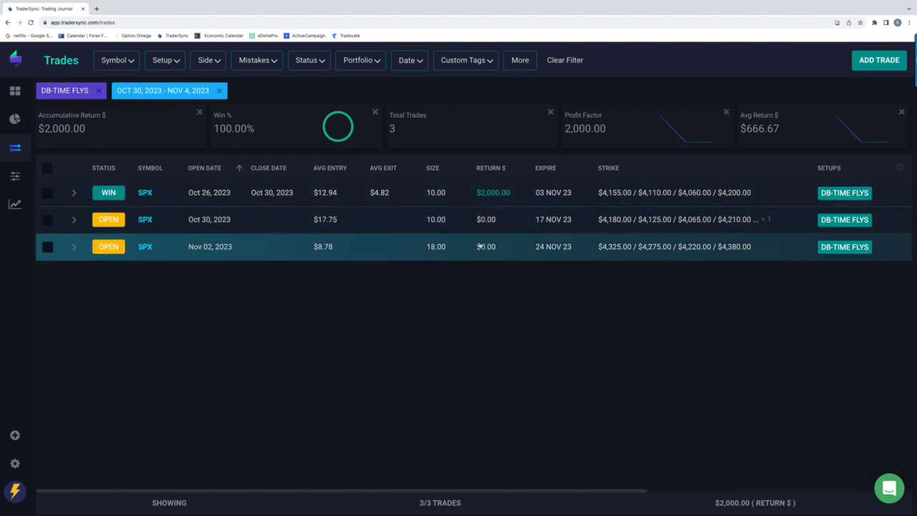
Step: Replace DB-TIME FLYS with the DC 1-2 through 3-7 DTE double calendars, including 3-4 RATIO
click(166, 60)
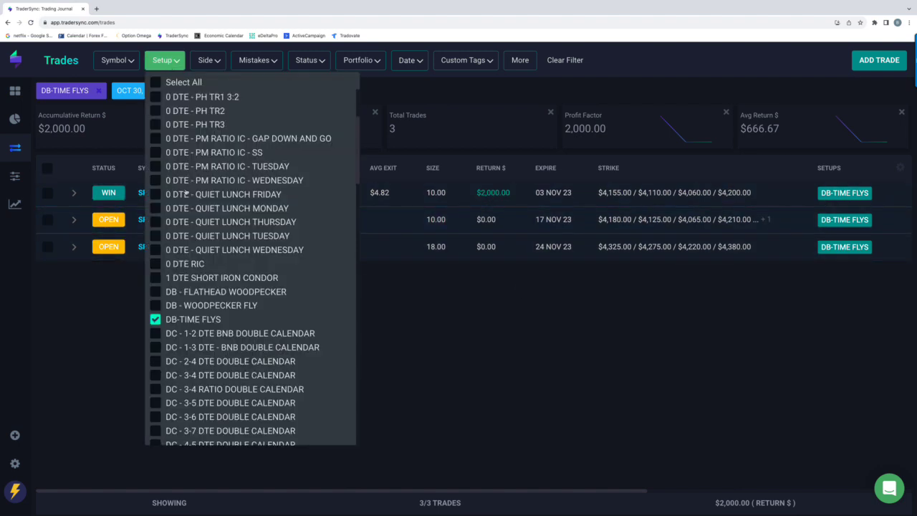
click(156, 319)
click(156, 333)
click(156, 347)
click(155, 361)
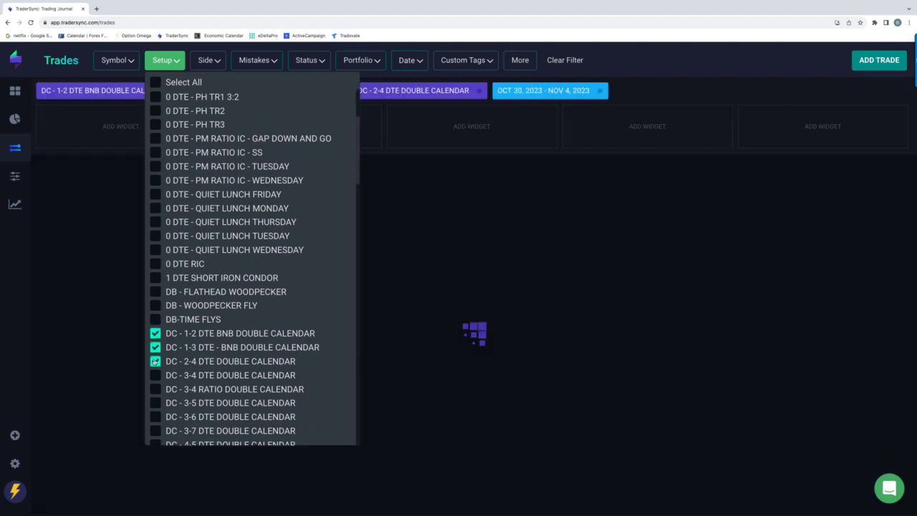
click(155, 374)
click(156, 389)
click(155, 403)
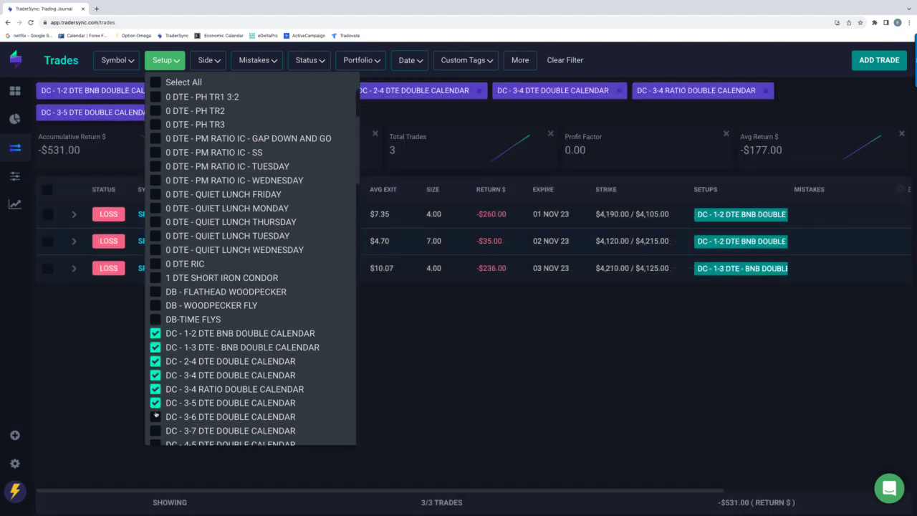
click(156, 416)
click(156, 431)
Step: Add DC 4-5, 4-7, 5-7, 6-7 DTE, BNB SINGLE CALENDAR, DOUBLE CALENDAR and DOUBLE DIAGONAL
scroll(237, 409, down, 1)
scroll(237, 409, down, 3)
click(155, 271)
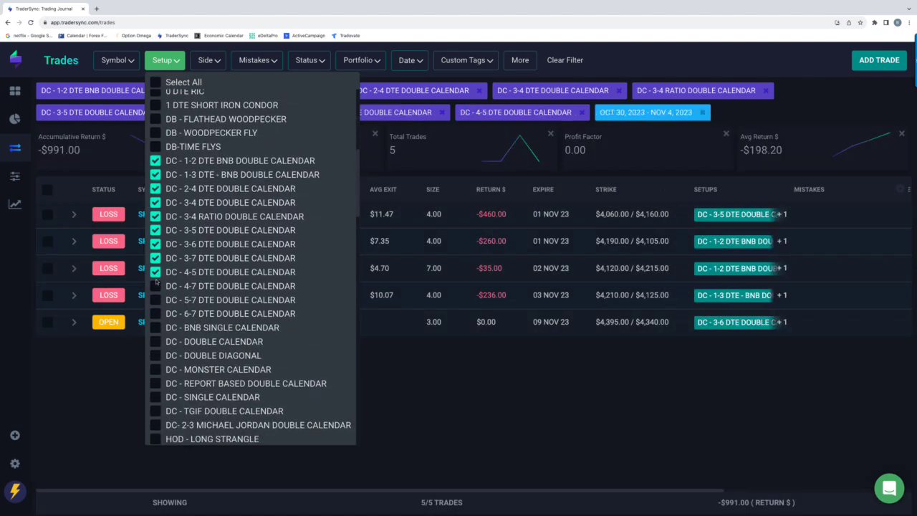
click(156, 286)
click(155, 300)
click(155, 313)
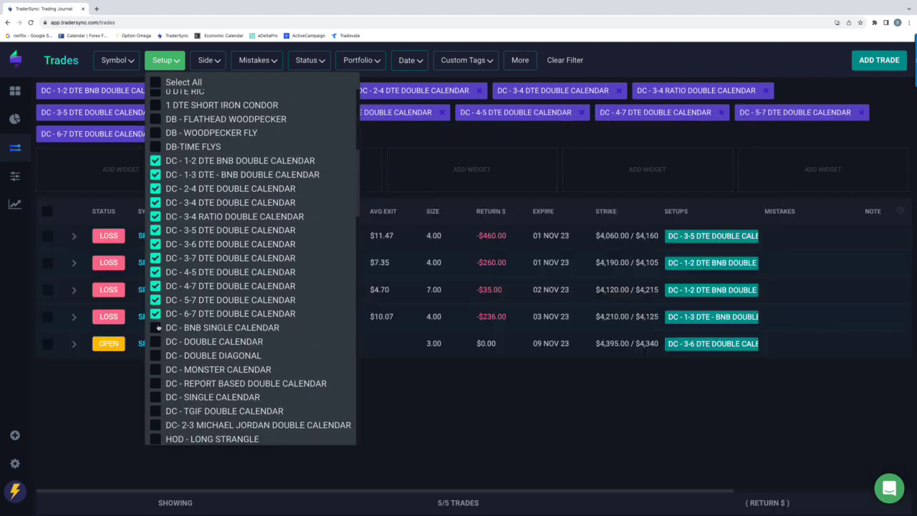
click(155, 327)
click(156, 342)
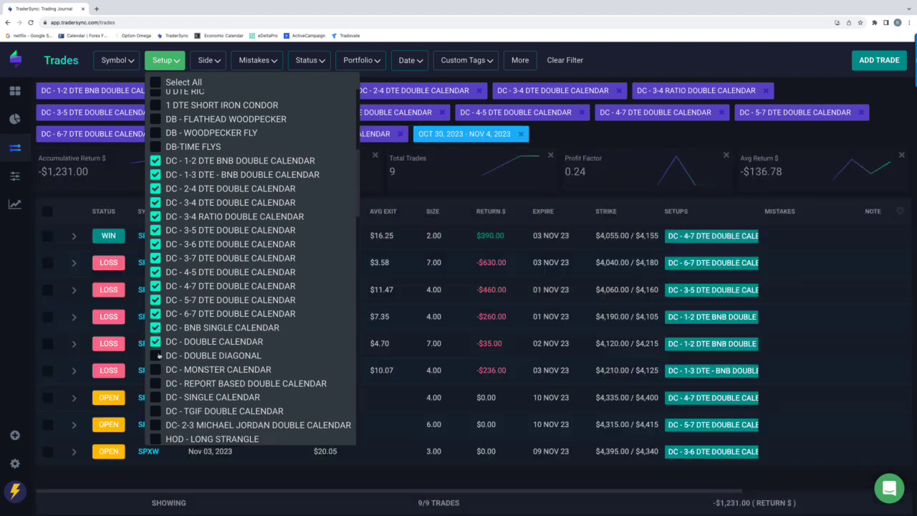
click(156, 356)
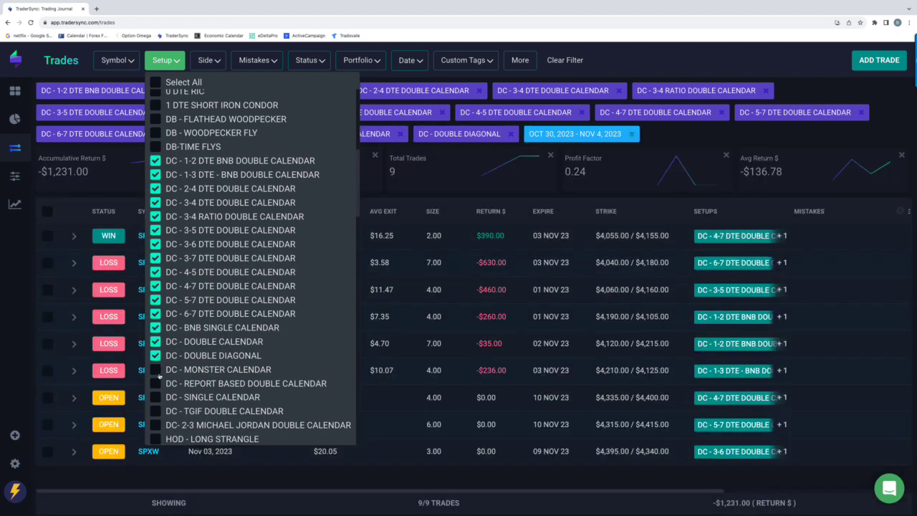
Step: Add the DC MONSTER, REPORT BASED, SINGLE, TGIF and MICHAEL JORDAN calendars and review the trades
click(156, 370)
click(154, 384)
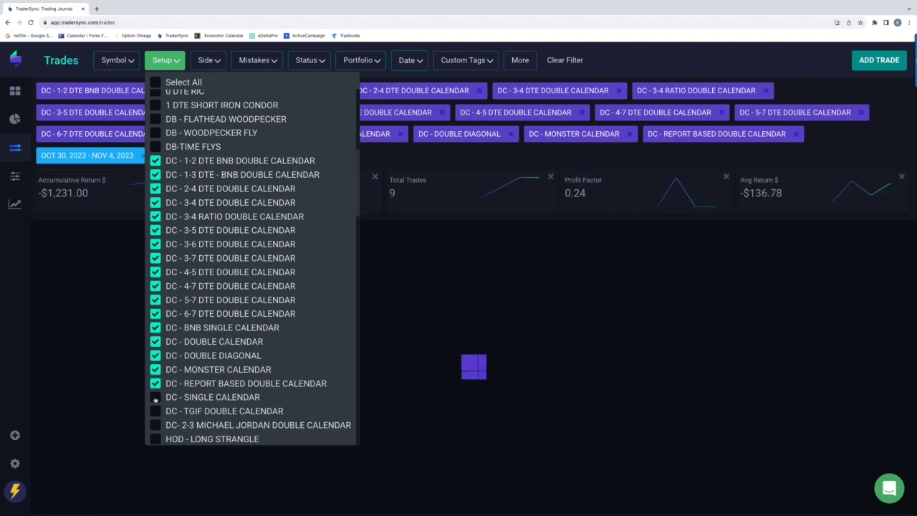
click(155, 397)
click(155, 411)
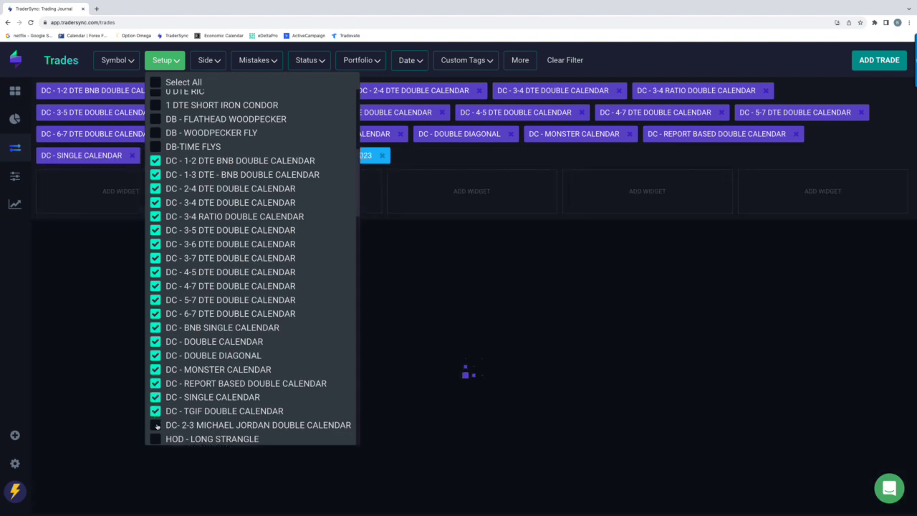
click(156, 425)
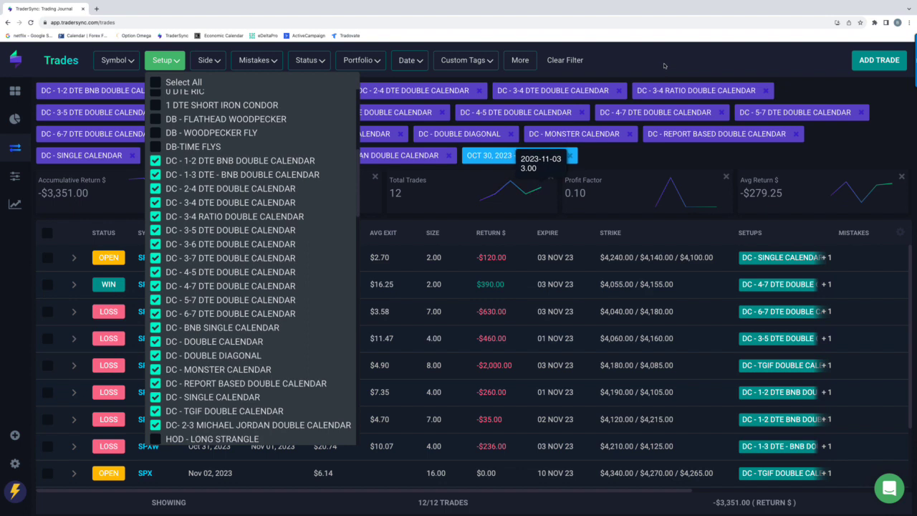
click(663, 61)
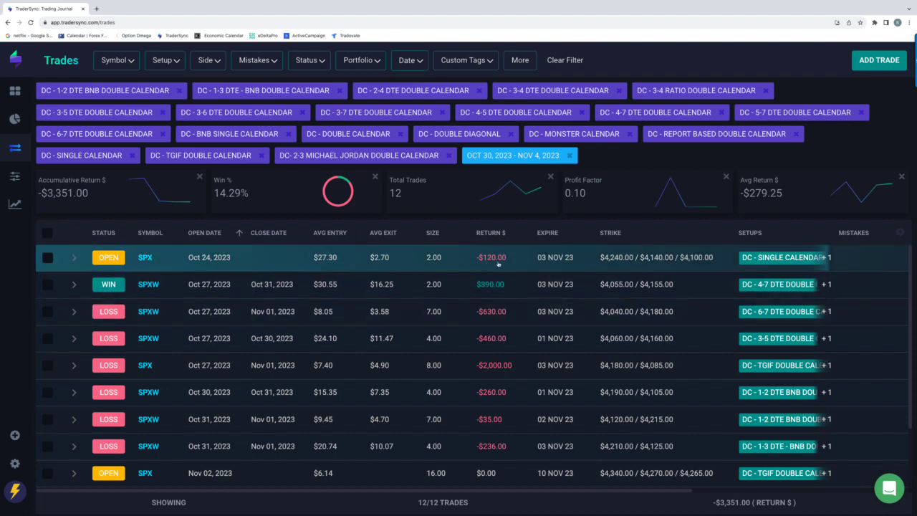
scroll(418, 308, down, 1)
scroll(418, 308, up, 1)
Step: Clear every setup and filter the trades by IRON DUCK alone
click(164, 61)
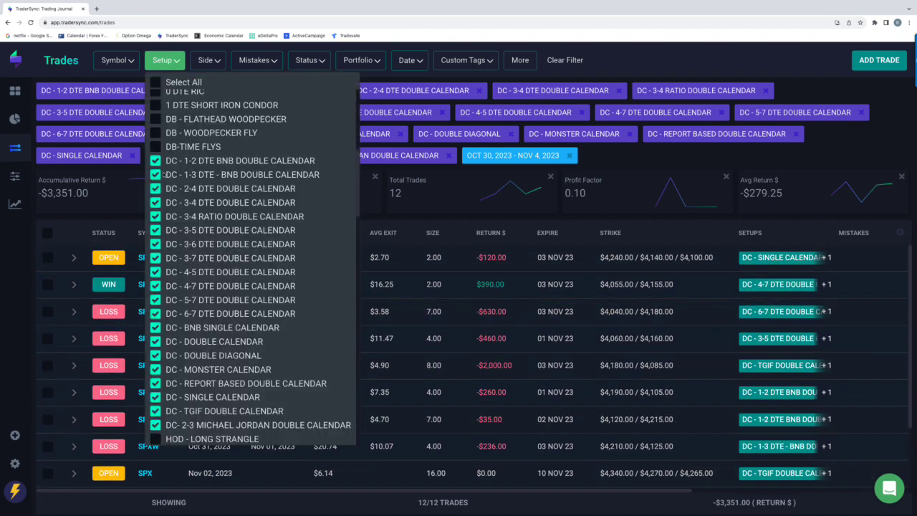
click(155, 82)
click(155, 82)
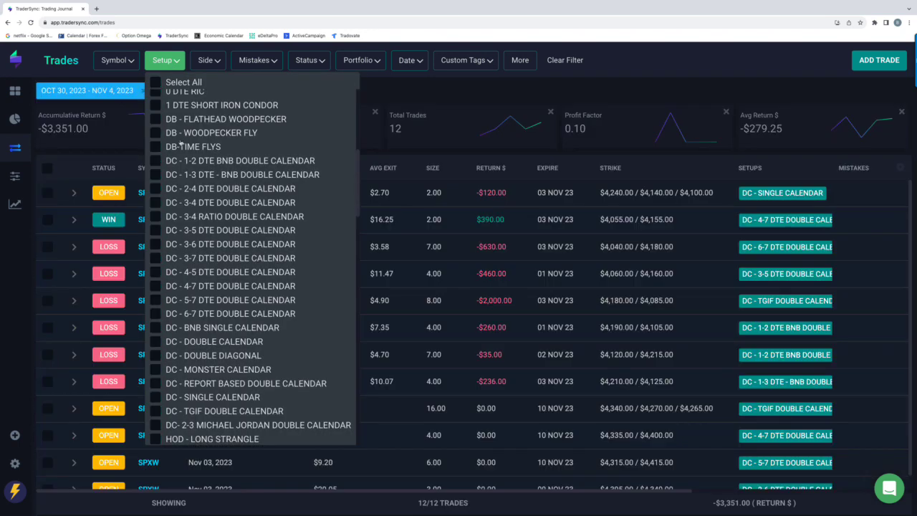
scroll(184, 149, down, 3)
scroll(188, 151, down, 3)
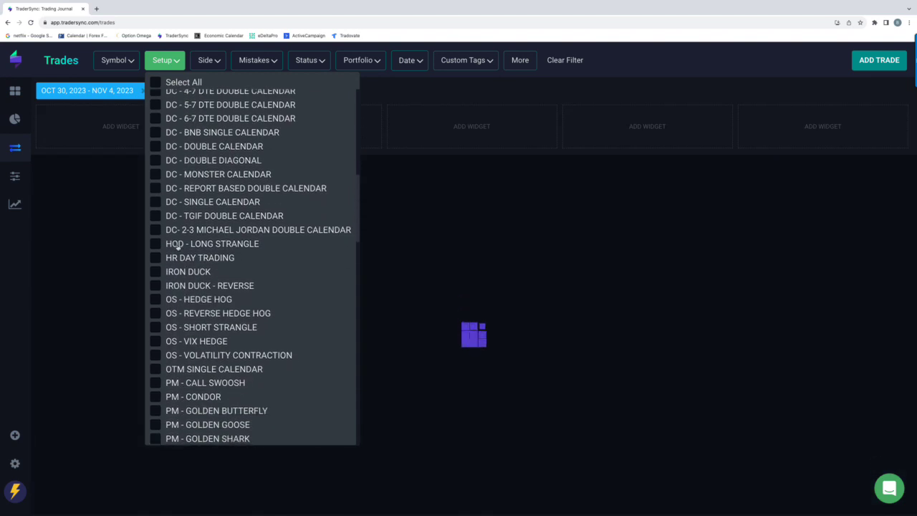
click(155, 272)
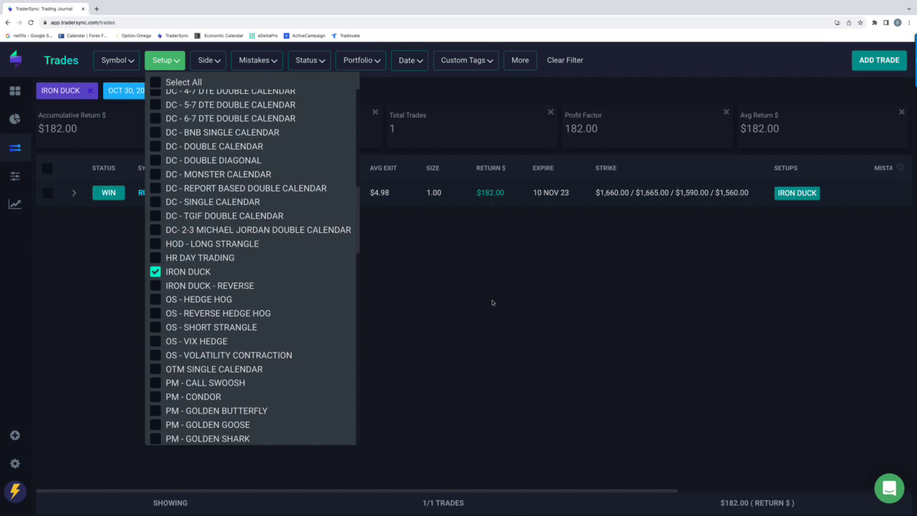
click(495, 209)
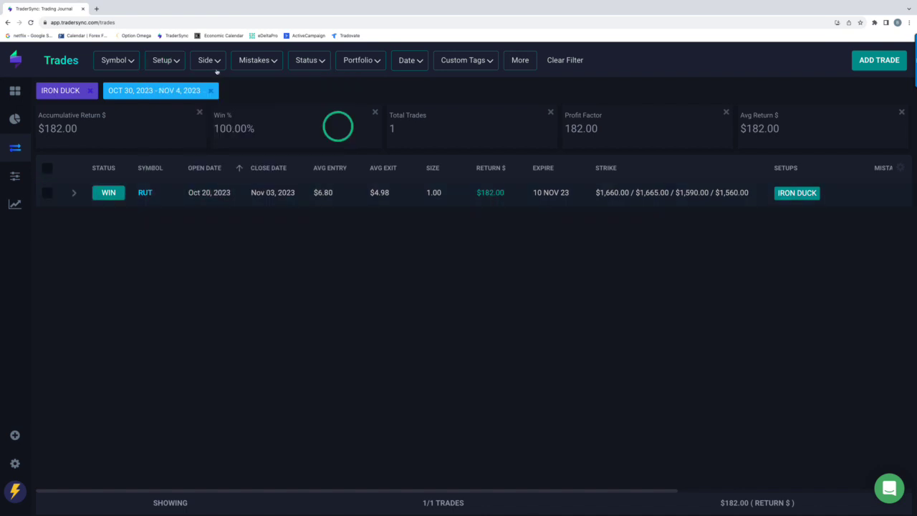
click(175, 65)
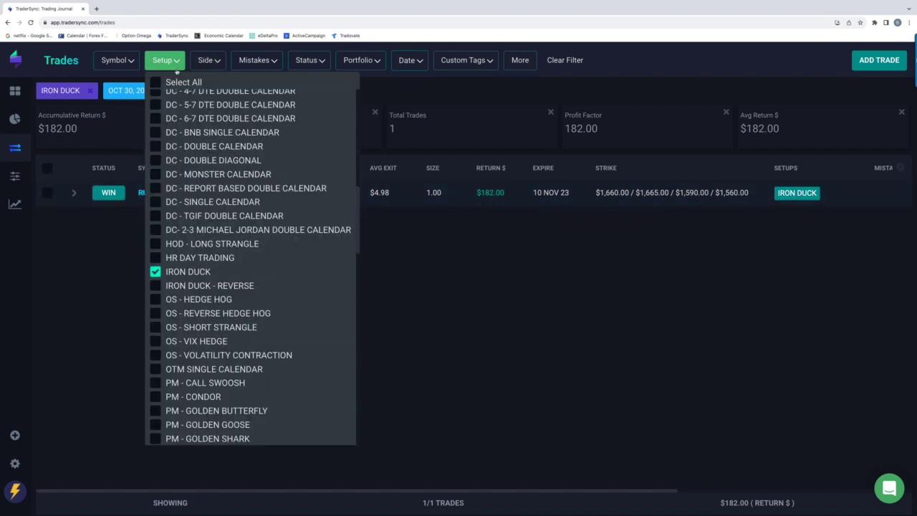
Step: Swap IRON DUCK for OS HEDGE HOG, REVERSE HEDGE HOG, SHORT STRANGLE, VIX HEDGE and VOLATILITY CONTRACTION
click(155, 272)
click(155, 298)
click(155, 313)
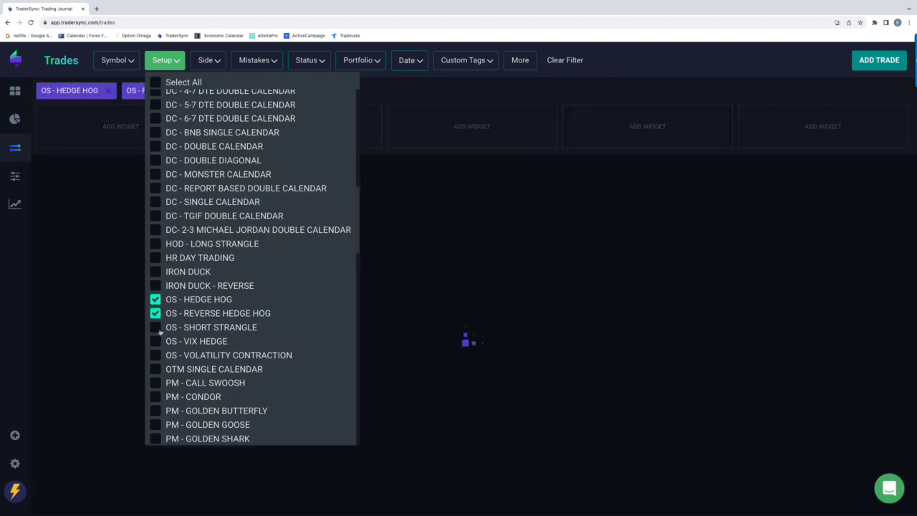
click(155, 327)
click(156, 341)
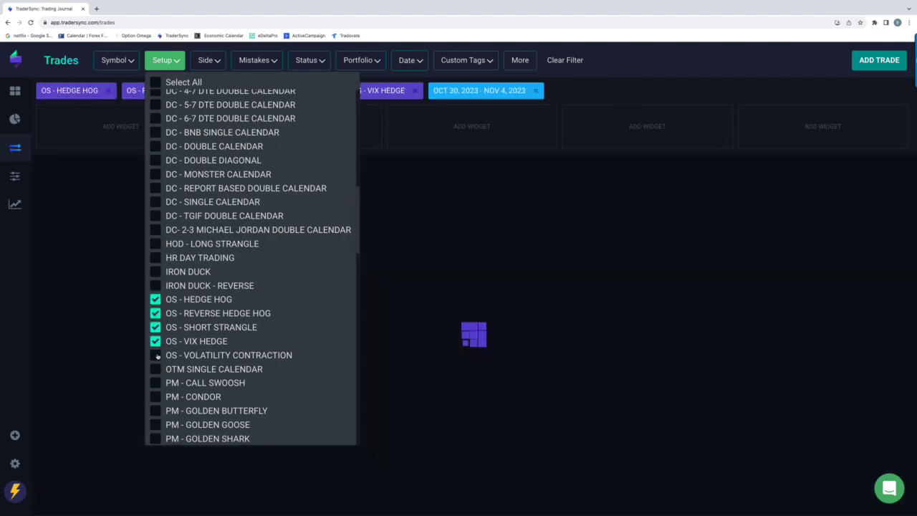
click(155, 354)
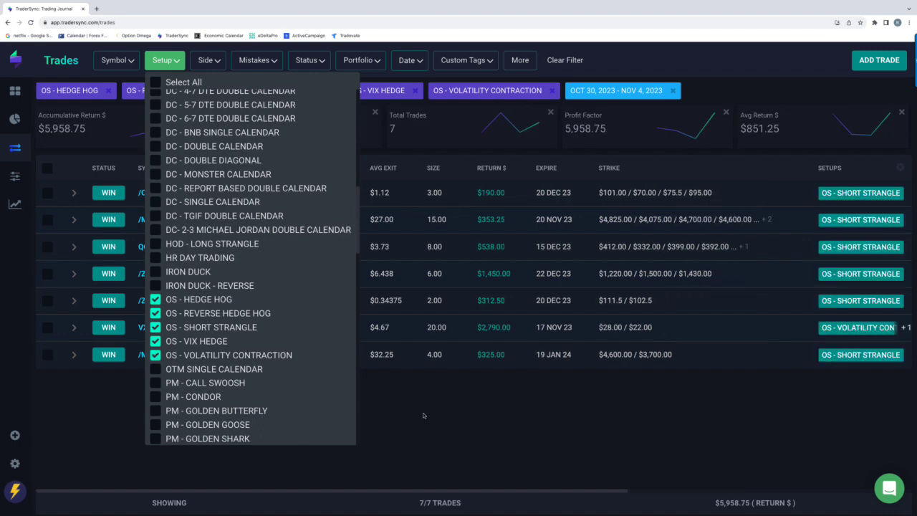
click(423, 416)
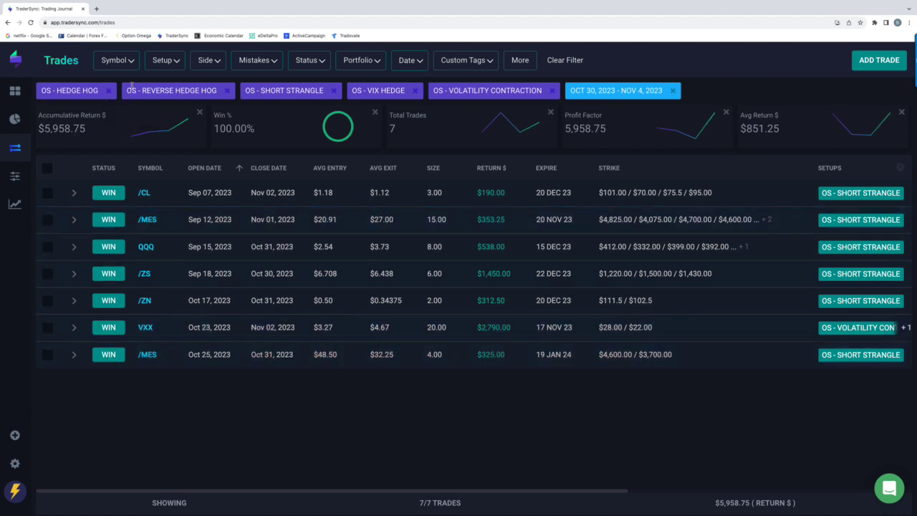
Step: Remove the five OS setups from the setup filter
click(166, 61)
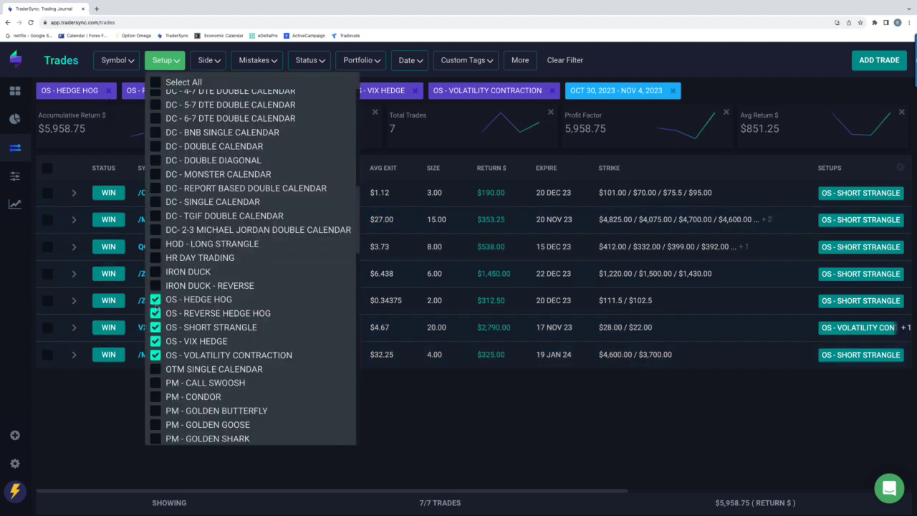
click(156, 299)
click(155, 313)
click(155, 327)
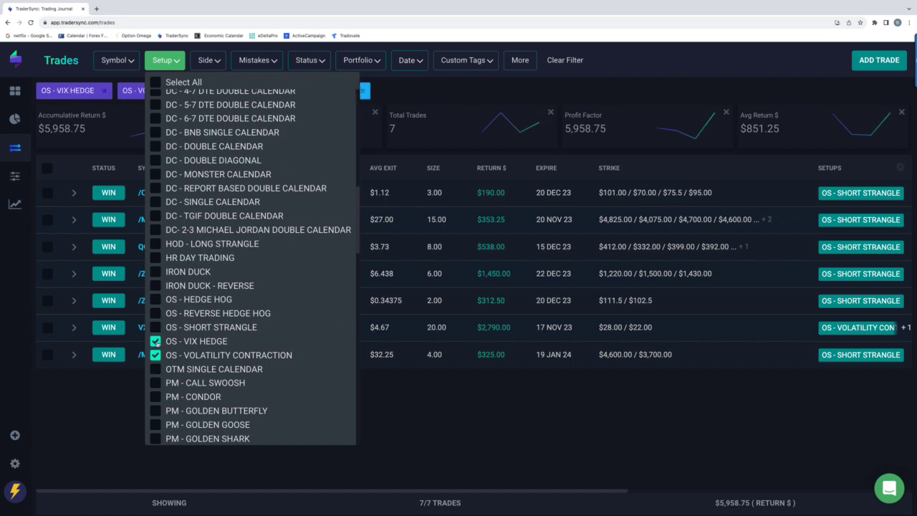
click(155, 341)
click(155, 354)
Step: Add PM CALL SWOOSH, CONDOR, GOLDEN BUTTERFLY, GOLDEN GOOSE, GOLDEN SHARK and HEDGE HOG
click(155, 383)
scroll(172, 379, down, 2)
scroll(189, 378, down, 1)
click(155, 203)
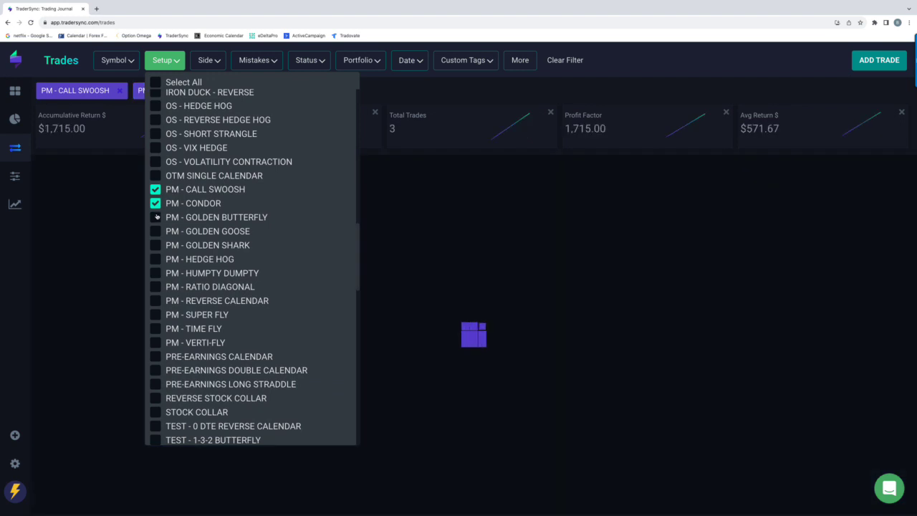
click(156, 217)
click(155, 231)
click(155, 245)
click(156, 259)
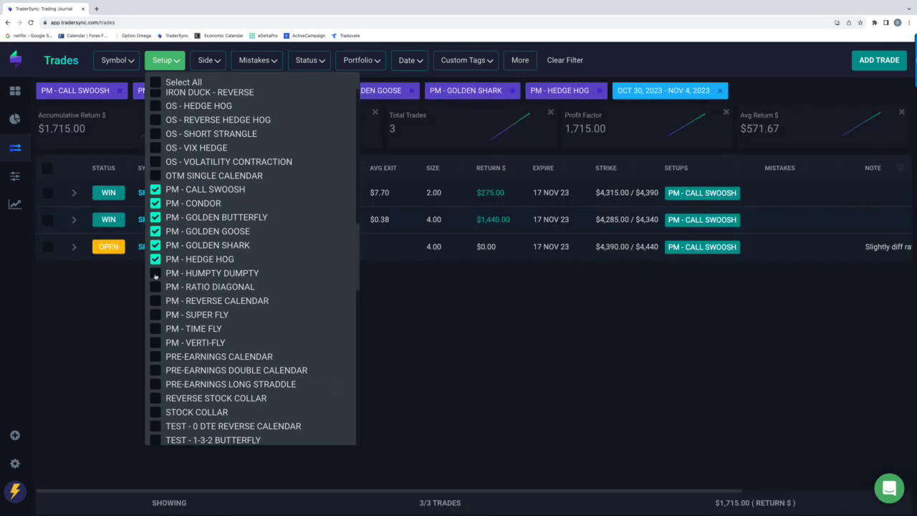
Step: Add PM HUMPTY DUMPTY, RATIO DIAGONAL, REVERSE CALENDAR, SUPER FLY, TIME FLY and VERTI-FLY
click(156, 273)
click(155, 287)
click(156, 301)
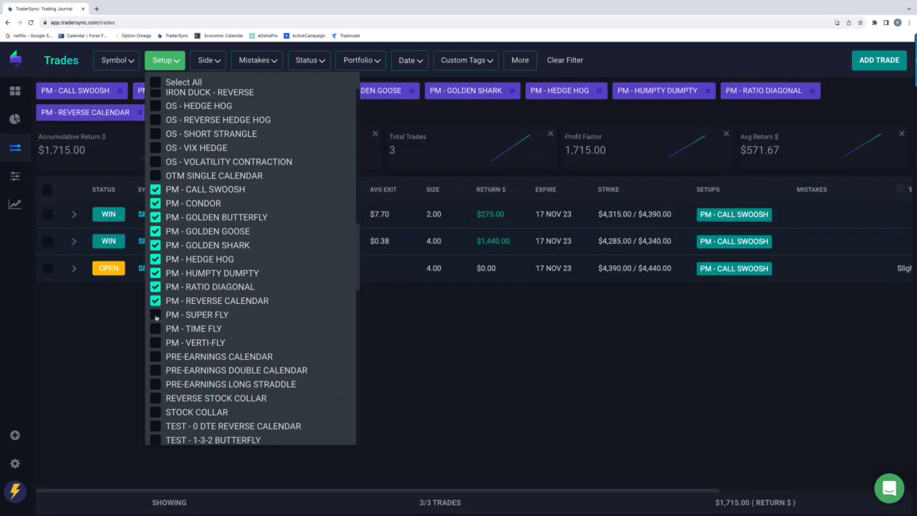
click(156, 314)
click(156, 328)
click(155, 343)
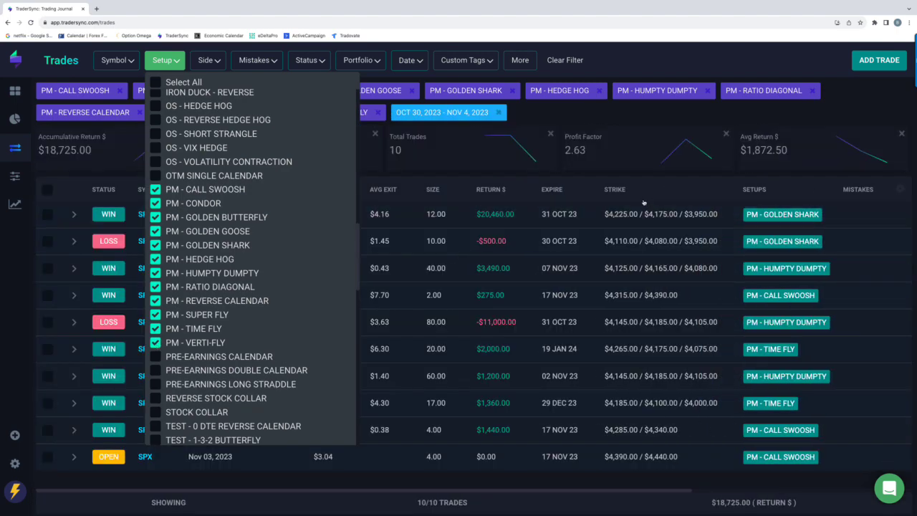
click(647, 115)
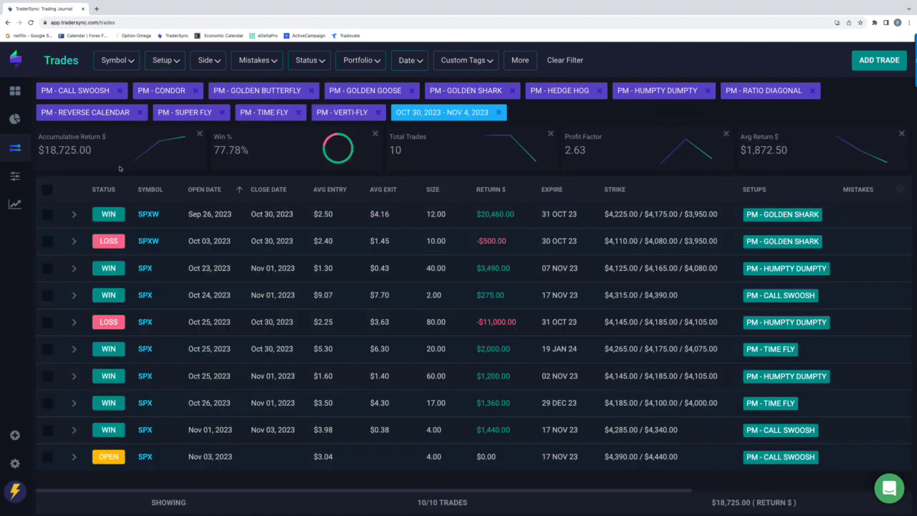